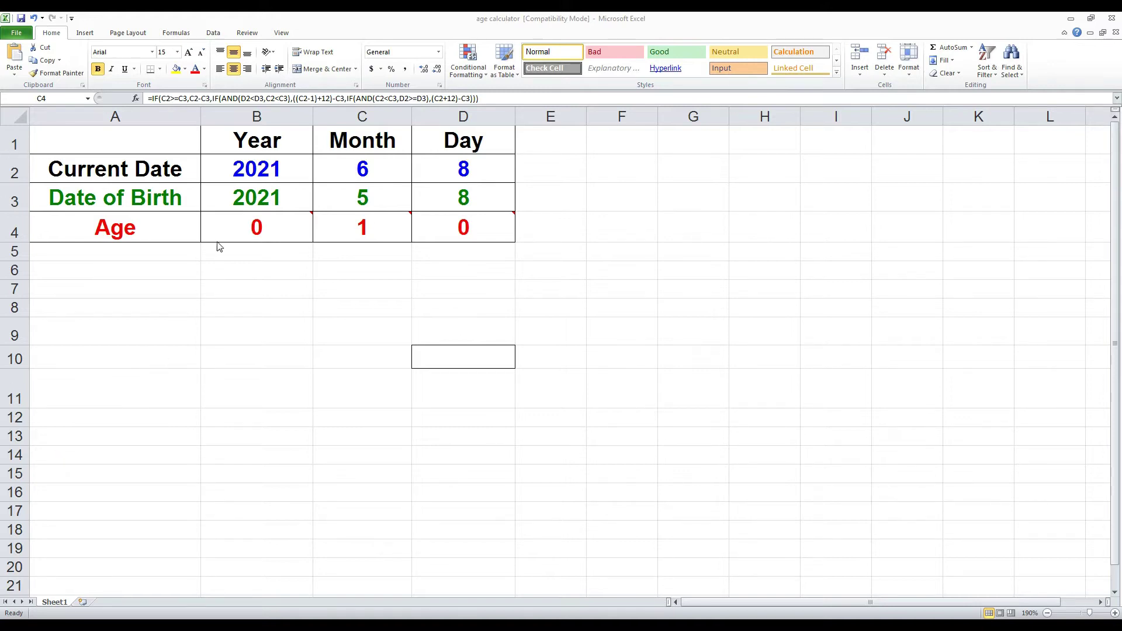
Review the Current Date row's year, month and day TODAY formulas
{"action": "left_click", "coordinate": [235, 295]}
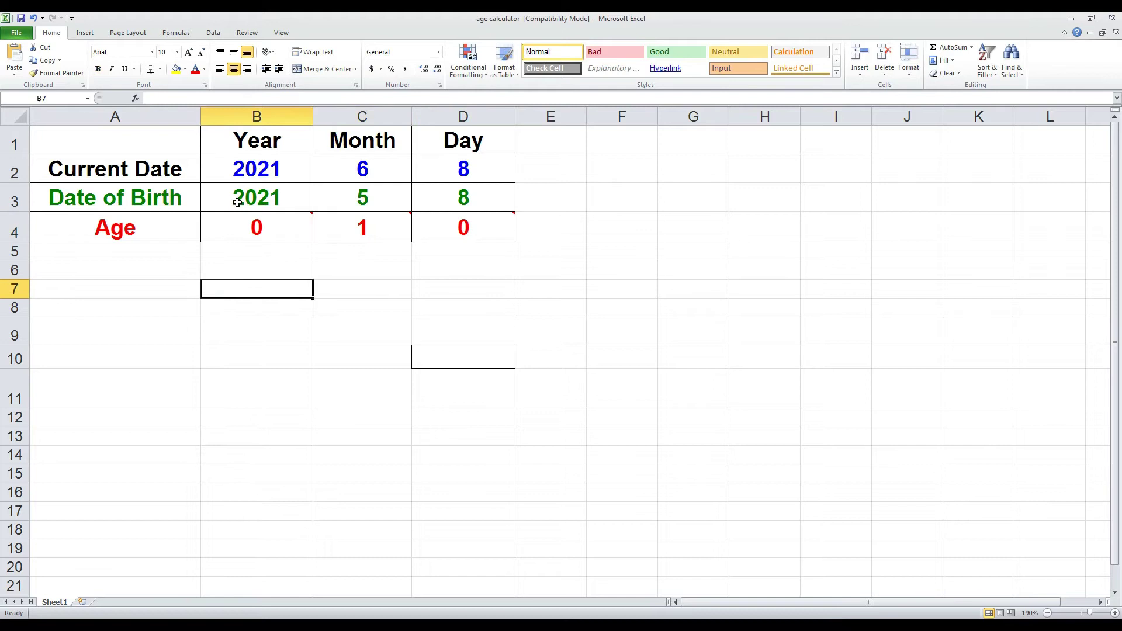
{"action": "scroll", "coordinate": [329, 393], "scroll_direction": "up", "scroll_amount": 2, "text": "ctrl"}
{"action": "scroll", "coordinate": [328, 393], "scroll_direction": "up", "scroll_amount": 3, "text": "ctrl"}
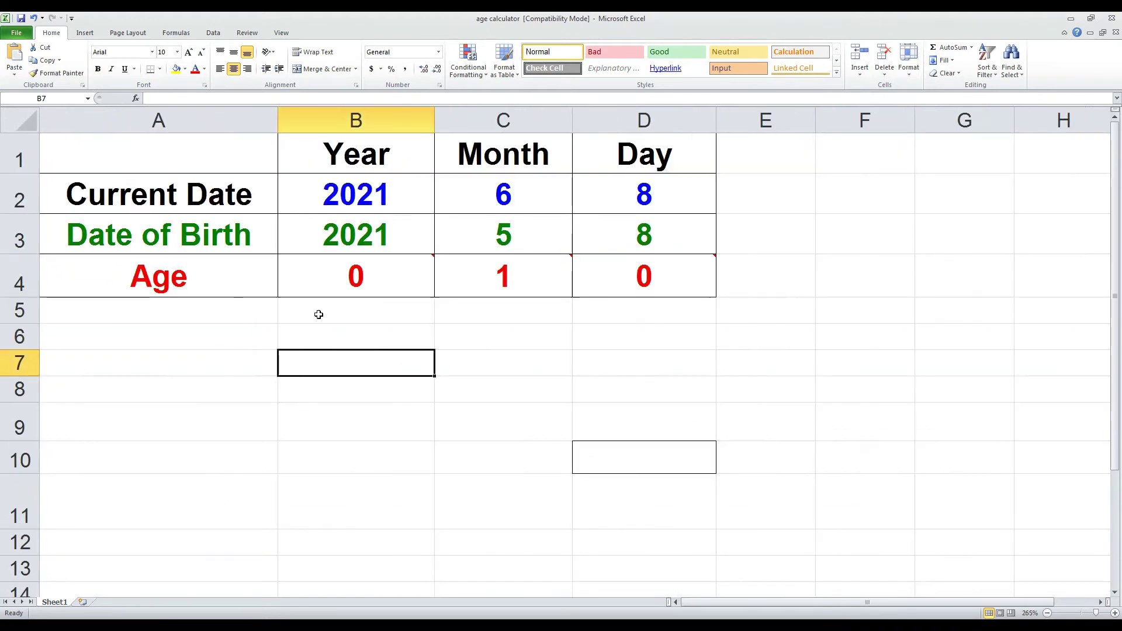
{"action": "left_click", "coordinate": [158, 194]}
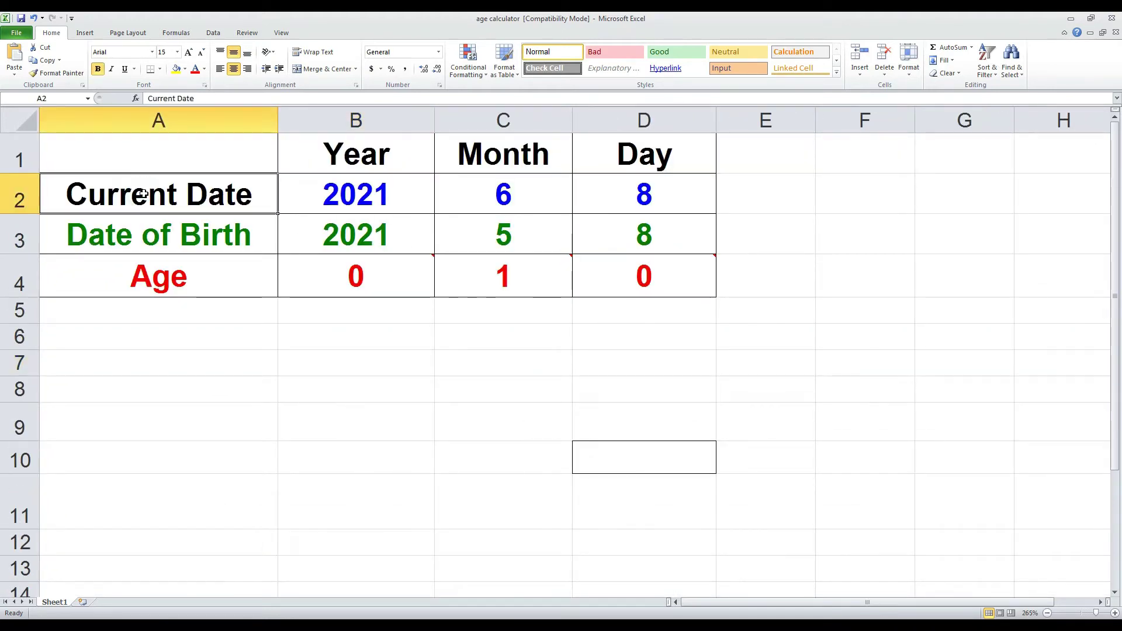
{"action": "left_click", "coordinate": [358, 200]}
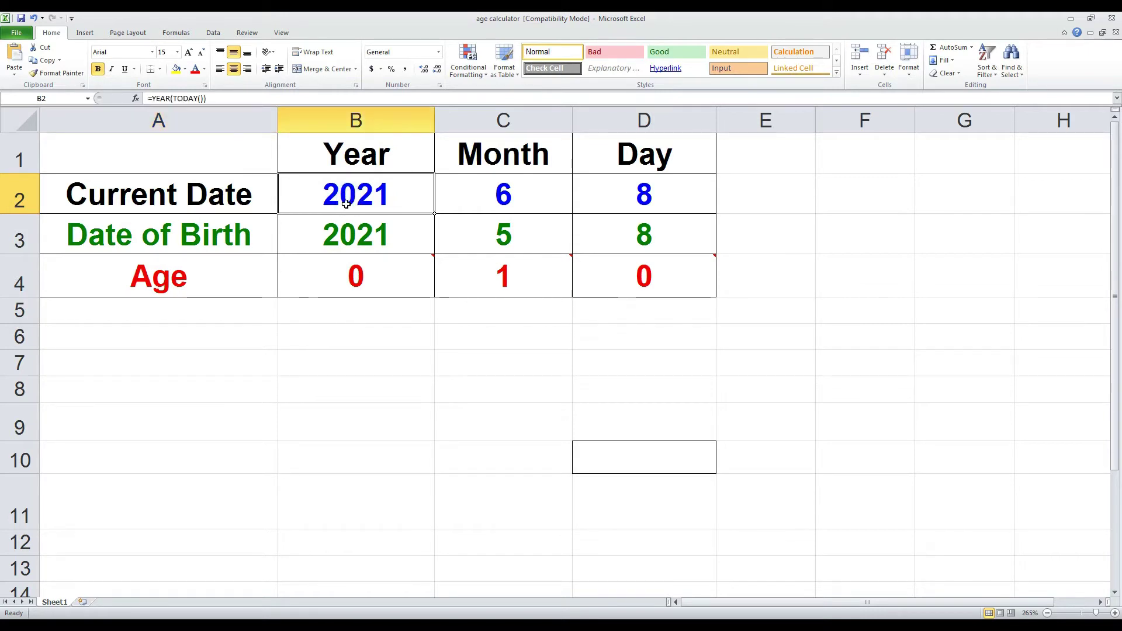
{"action": "left_click", "coordinate": [457, 202]}
{"action": "left_click", "coordinate": [654, 202]}
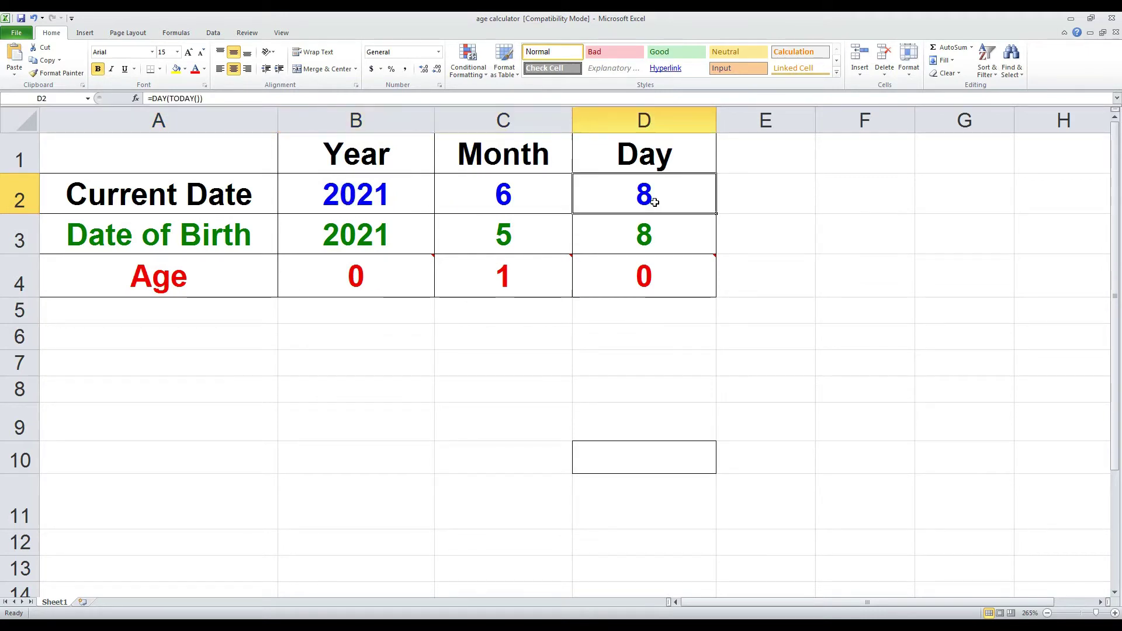
Check the Date of Birth year, month and day input values
{"action": "left_click", "coordinate": [127, 239]}
{"action": "left_click", "coordinate": [314, 242]}
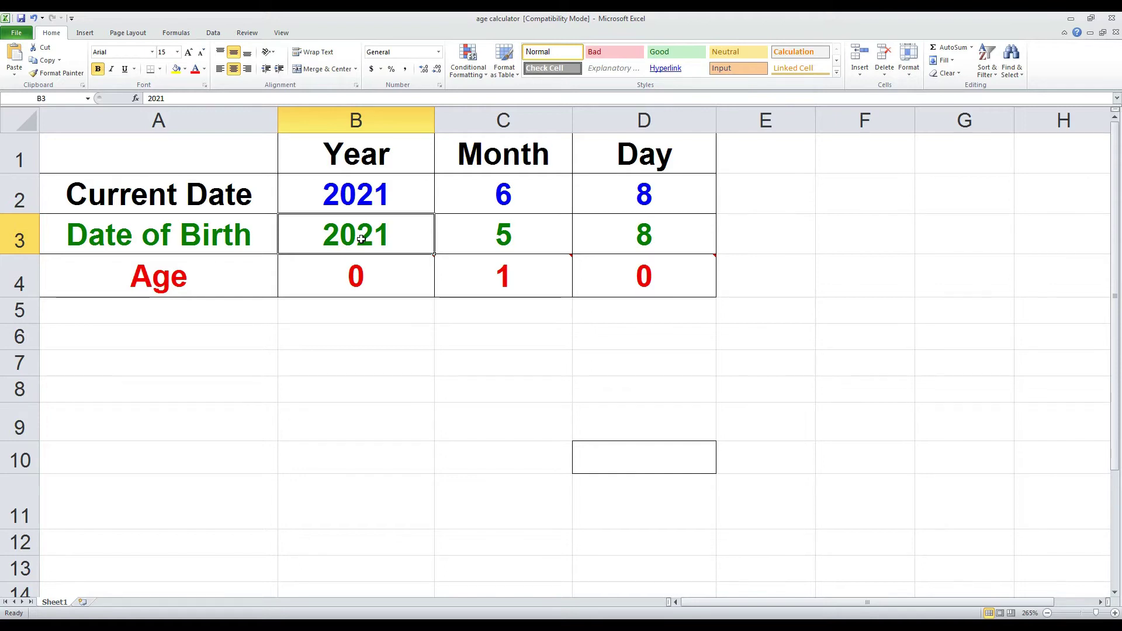
{"action": "left_click", "coordinate": [480, 239]}
{"action": "left_click", "coordinate": [617, 237]}
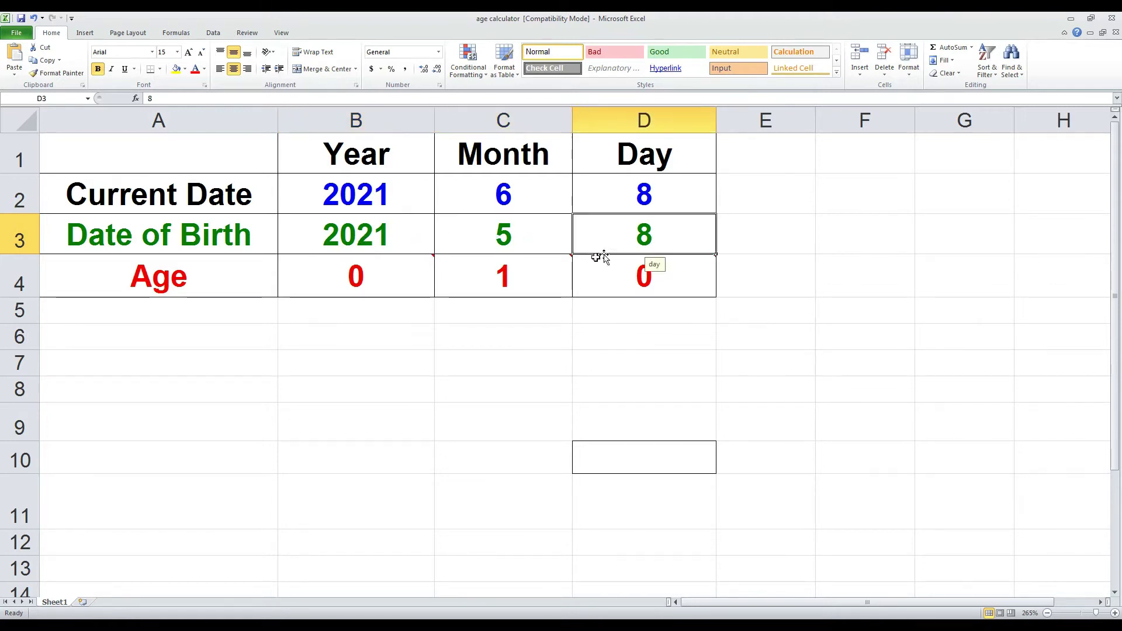
{"action": "left_click", "coordinate": [562, 367]}
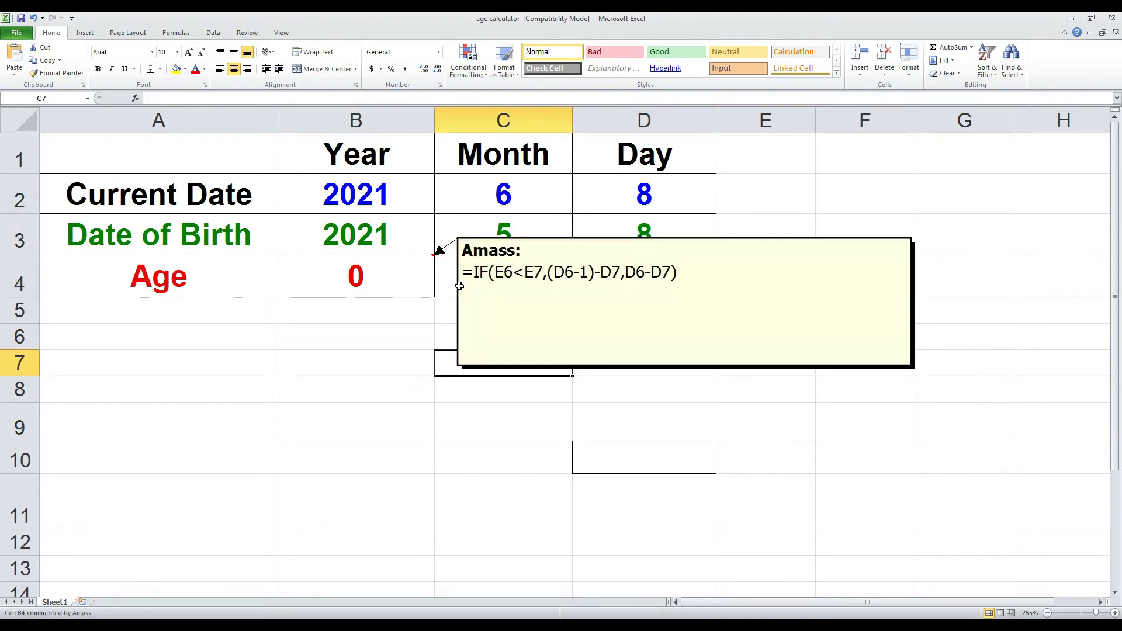
{"action": "left_click", "coordinate": [352, 444]}
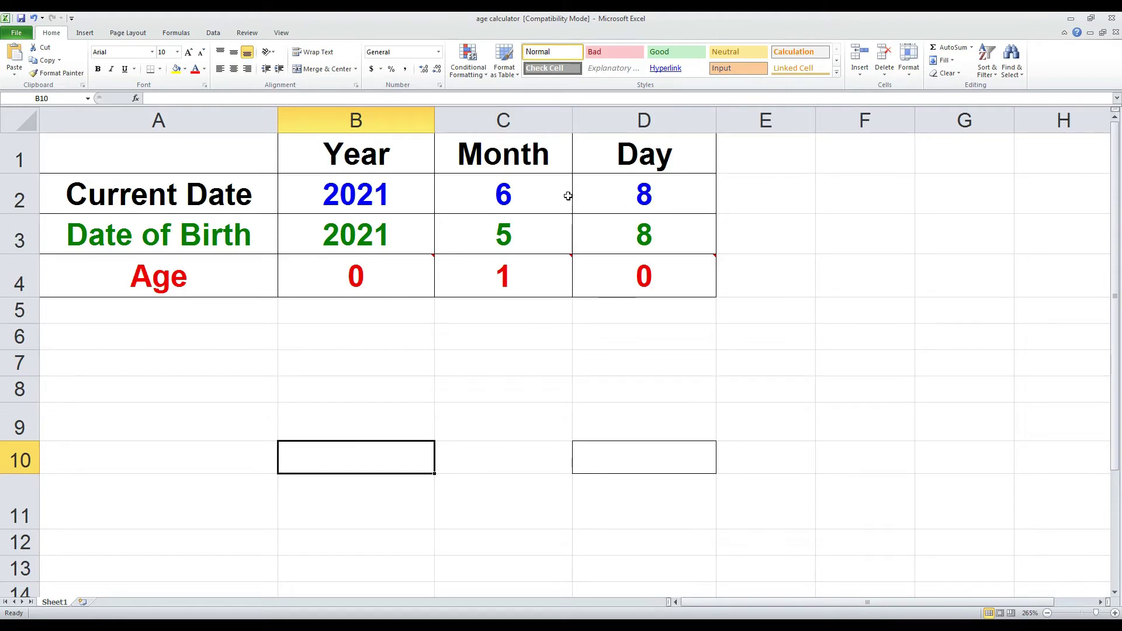
Re-check the current day, month and year formulas
{"action": "left_click", "coordinate": [612, 198]}
{"action": "left_click", "coordinate": [514, 206]}
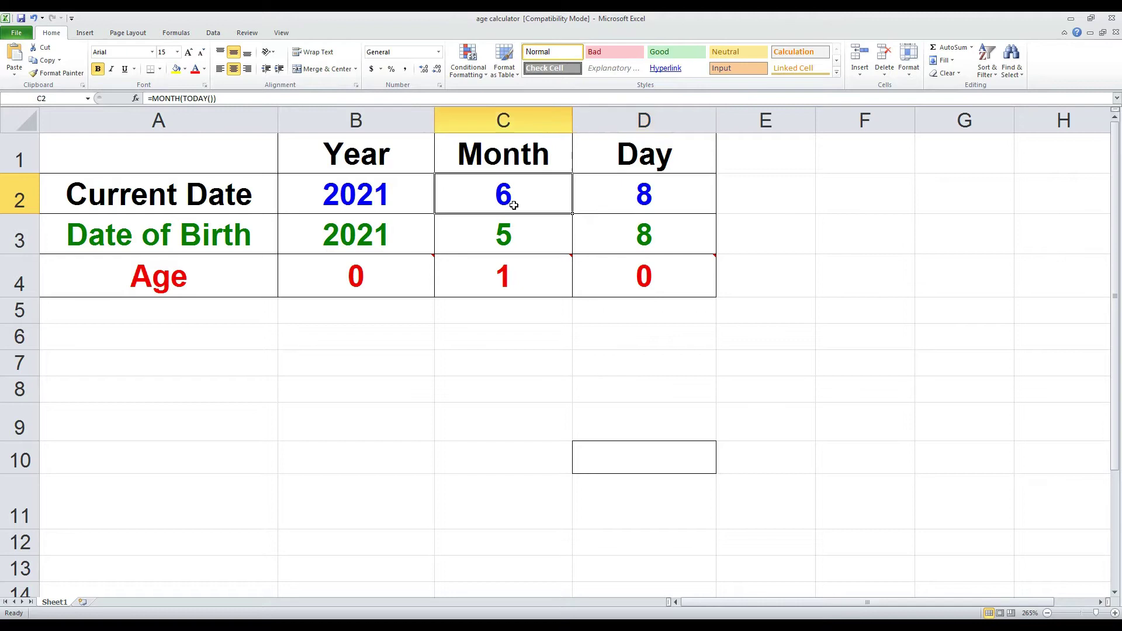
{"action": "left_click", "coordinate": [367, 194]}
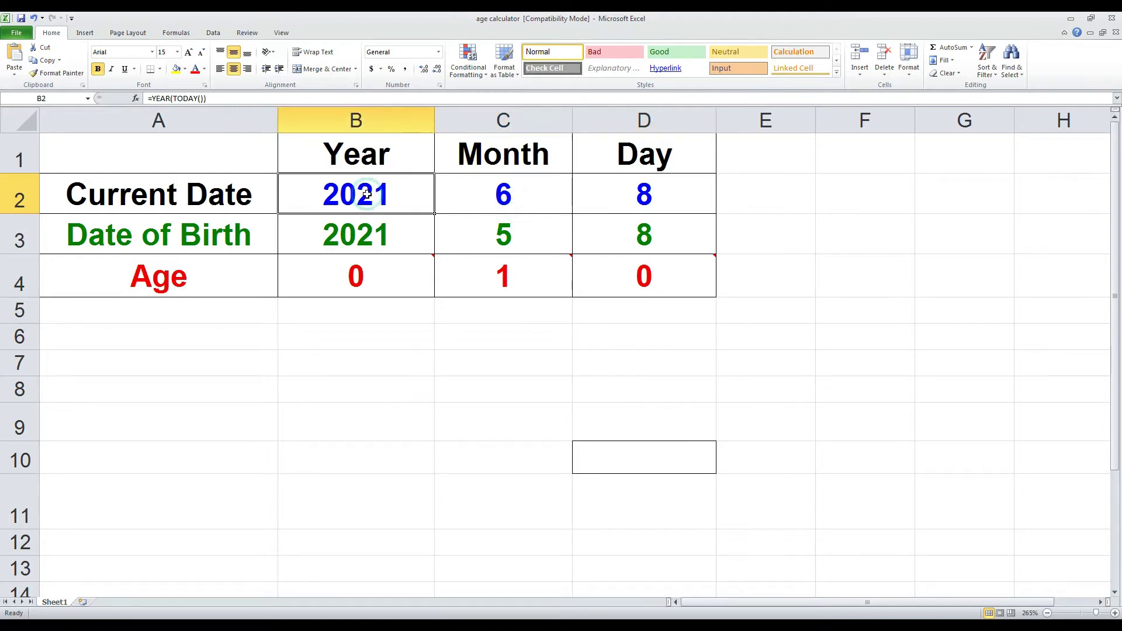
{"action": "left_click", "coordinate": [411, 409]}
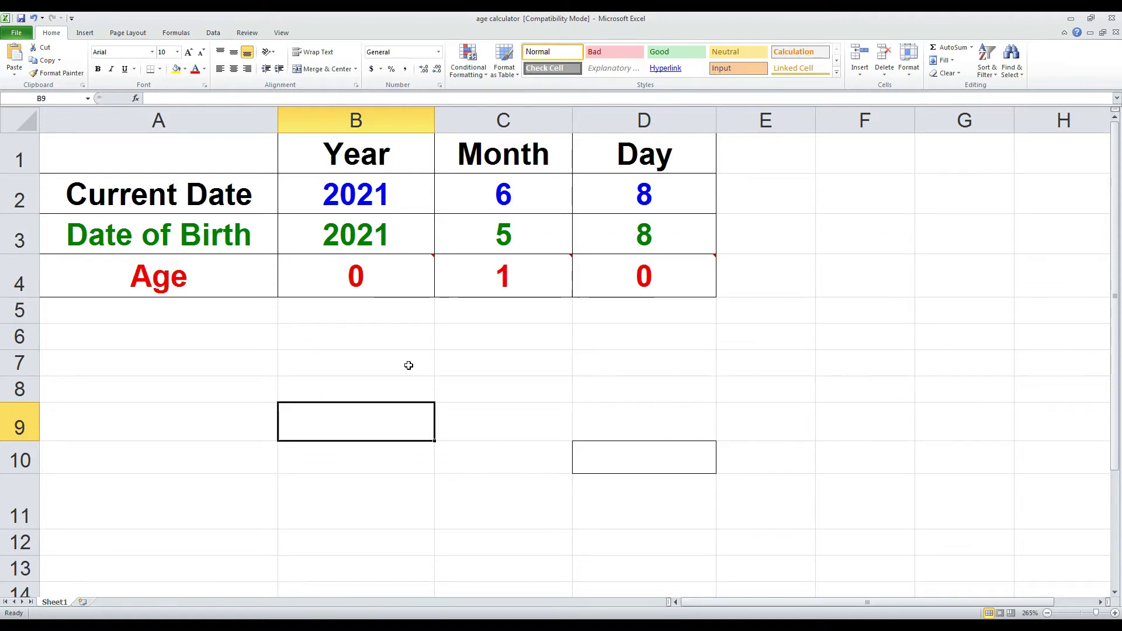
Change the birth year to 2020, then correct it to 2000
{"action": "left_click", "coordinate": [372, 233]}
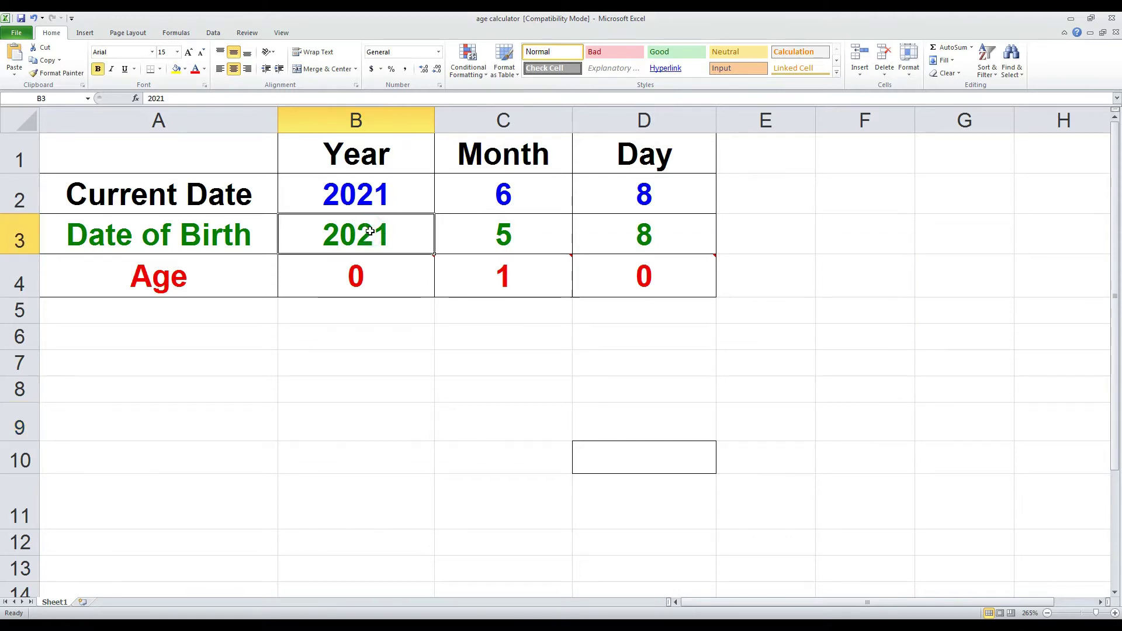
{"action": "type", "text": "2020"}
{"action": "key", "text": "Return"}
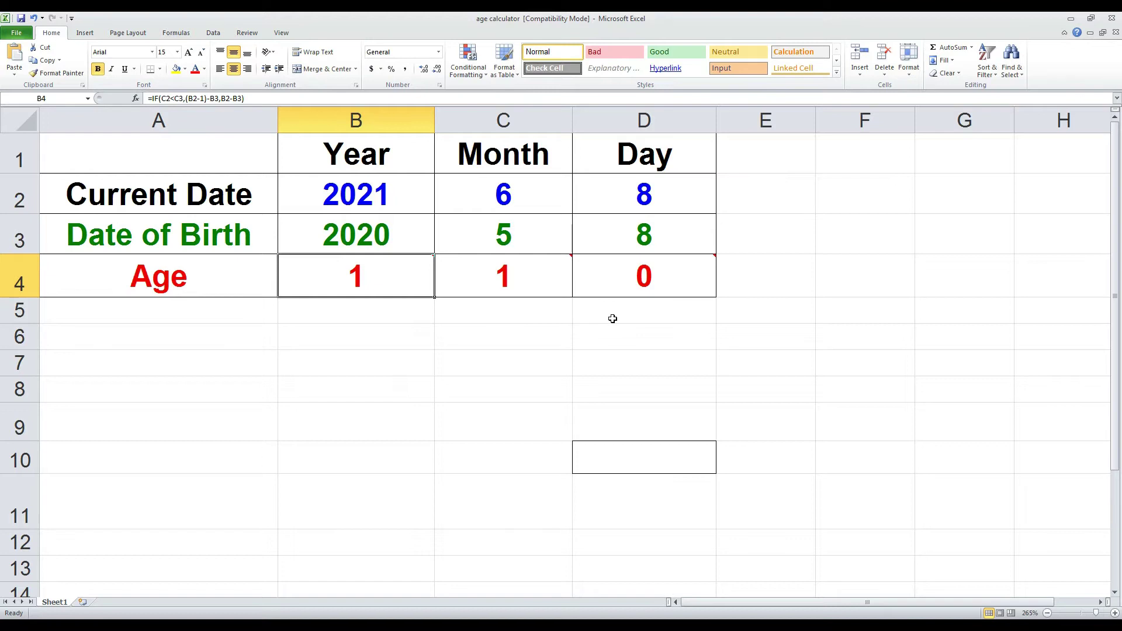
{"action": "left_click", "coordinate": [360, 234]}
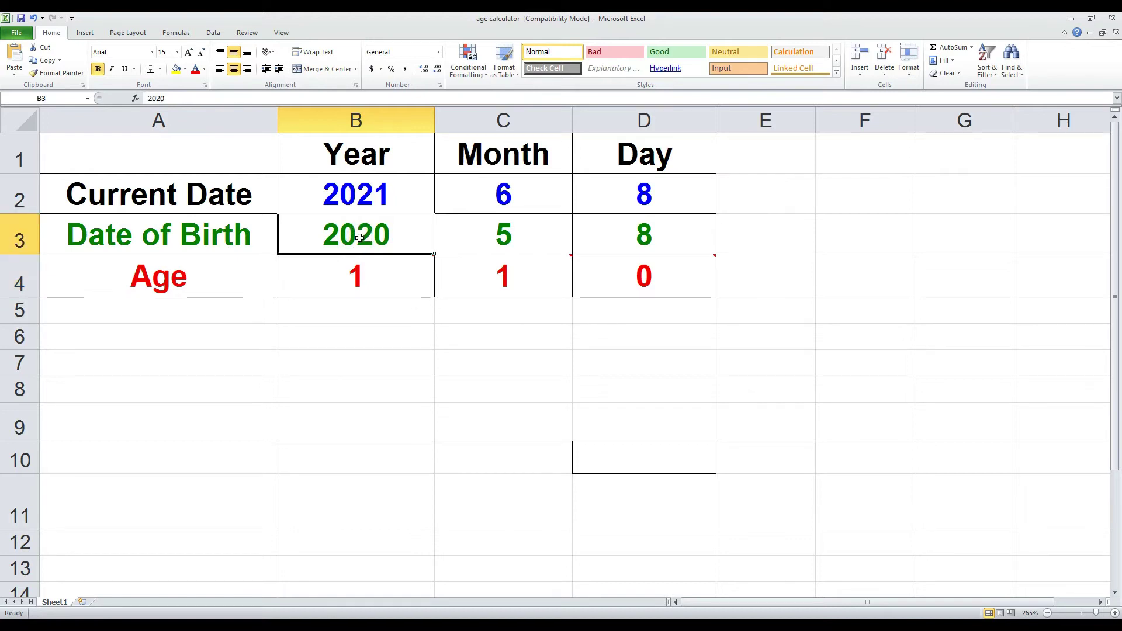
{"action": "type", "text": "2000"}
{"action": "key", "text": "Return"}
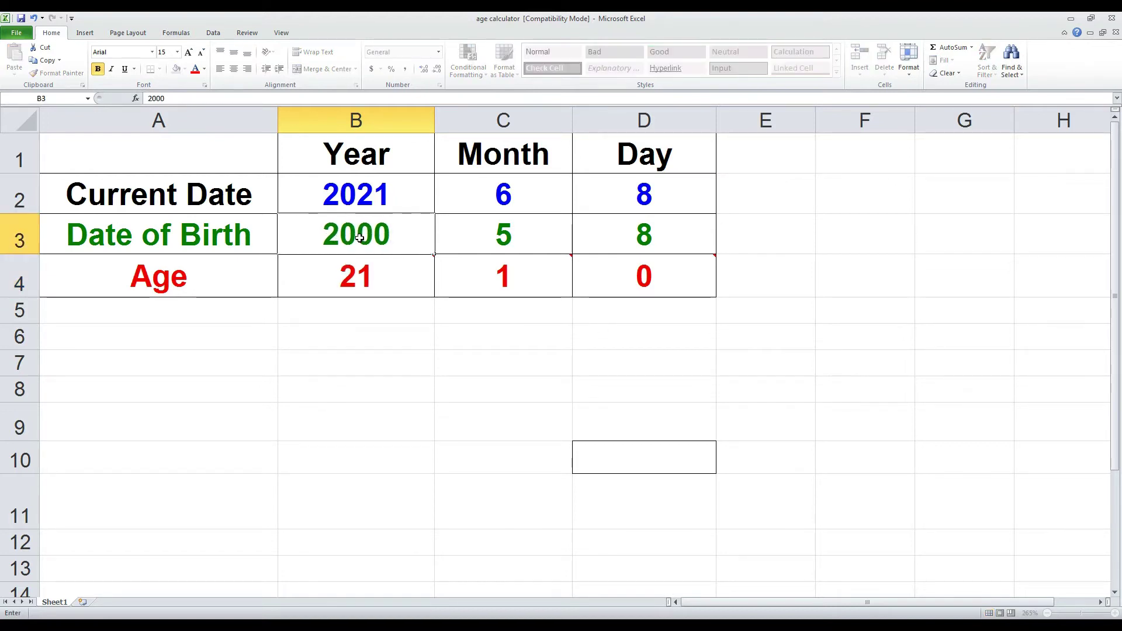
Set the birth month to 9 and let the age recalculate
{"action": "left_click", "coordinate": [522, 237]}
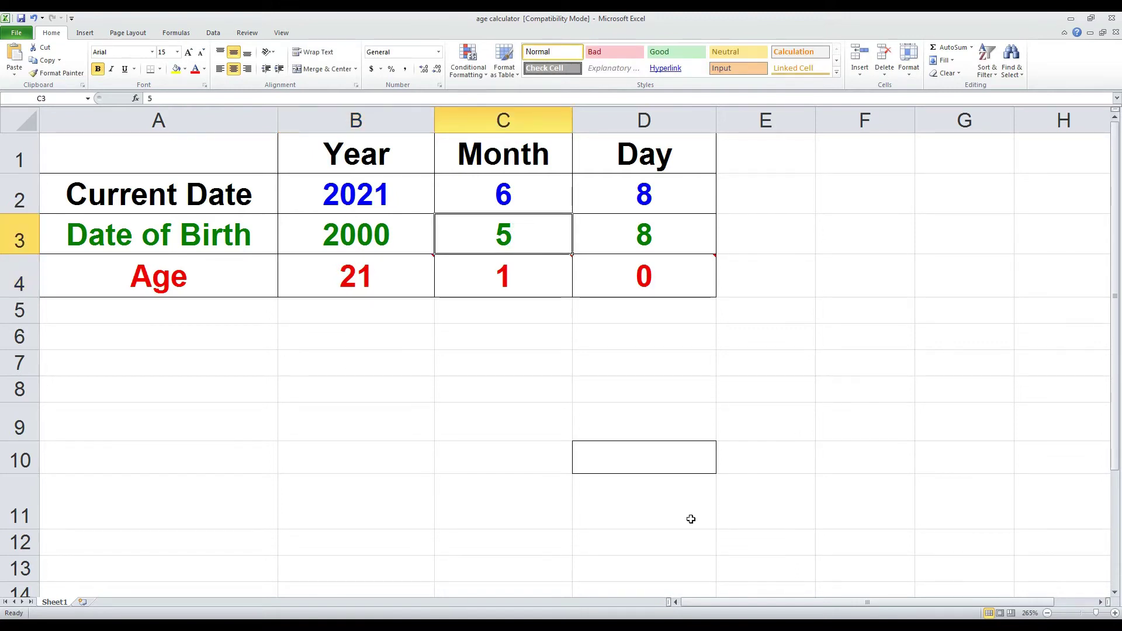
{"action": "type", "text": "9"}
{"action": "key", "text": "Return"}
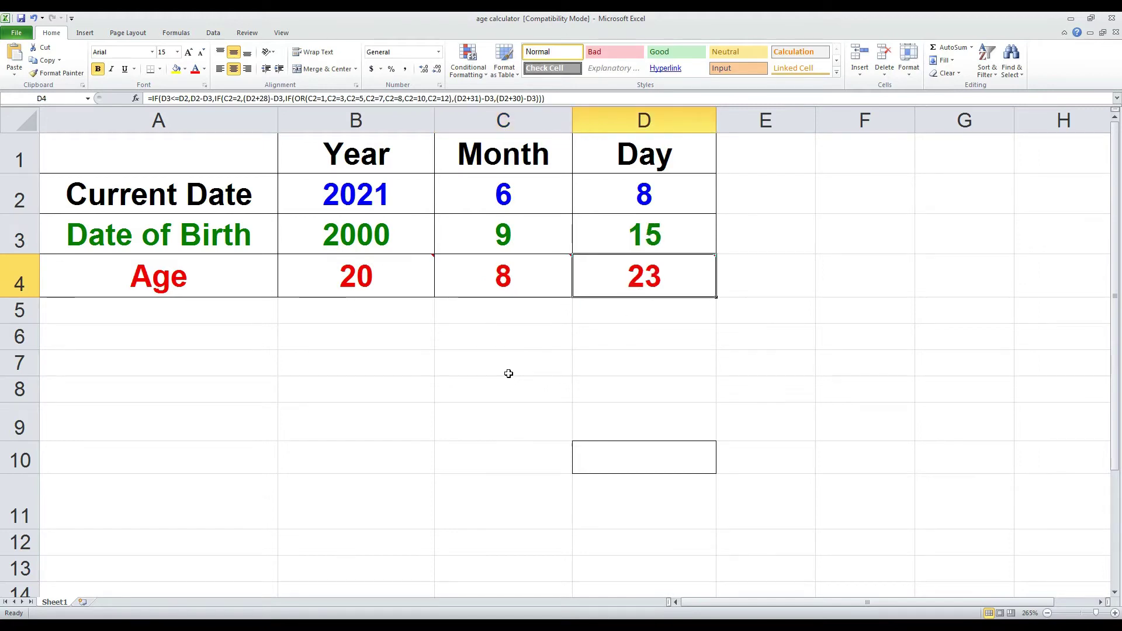
{"action": "left_click", "coordinate": [507, 373]}
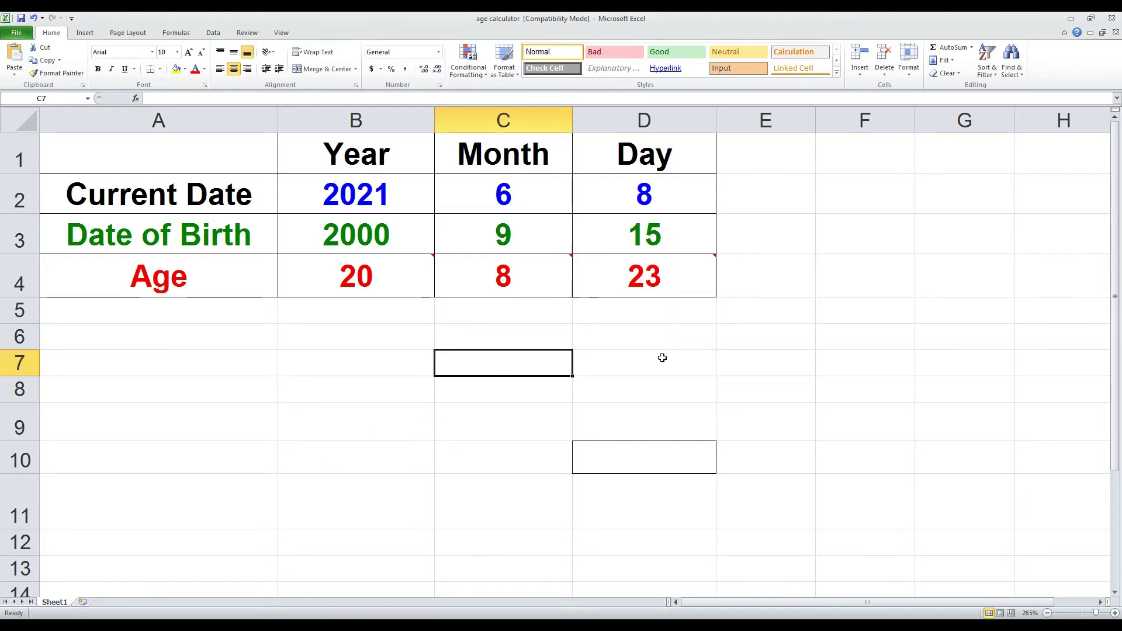
{"action": "left_click", "coordinate": [661, 280]}
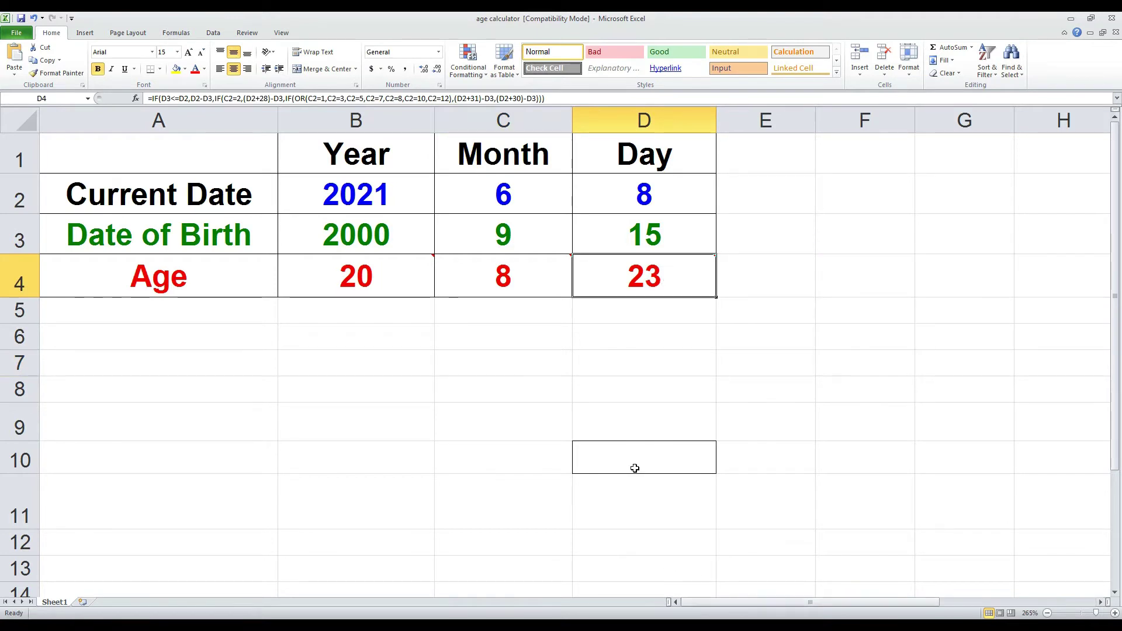
{"action": "scroll", "coordinate": [591, 376], "scroll_direction": "down", "scroll_amount": 1, "text": "ctrl"}
{"action": "scroll", "coordinate": [405, 209], "scroll_direction": "down", "scroll_amount": 6, "text": "ctrl"}
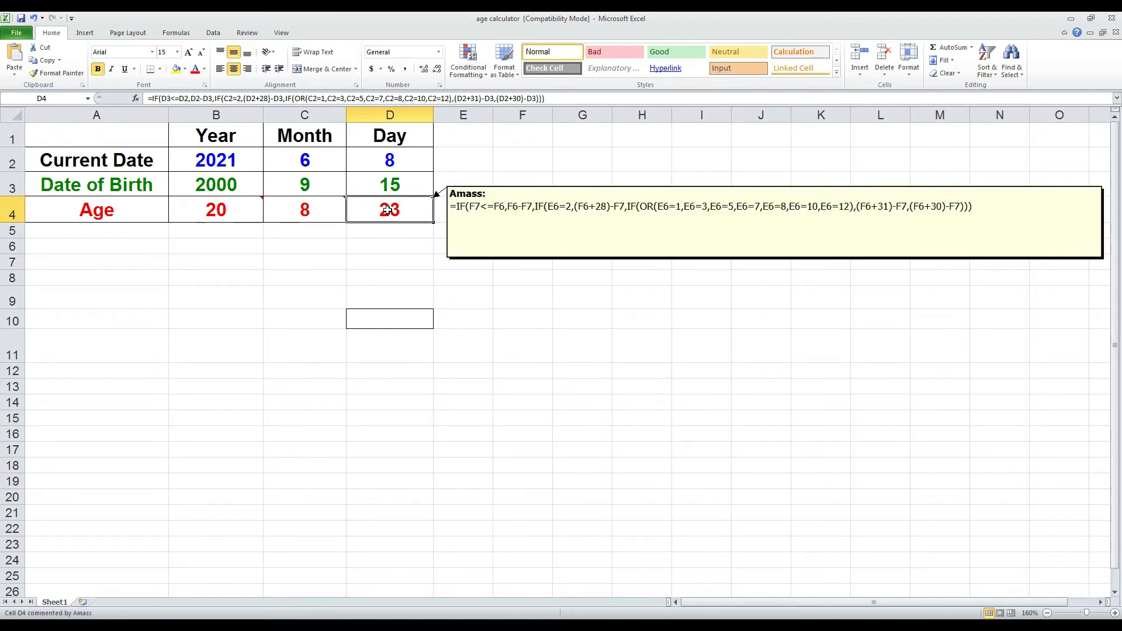
{"action": "left_click", "coordinate": [314, 215]}
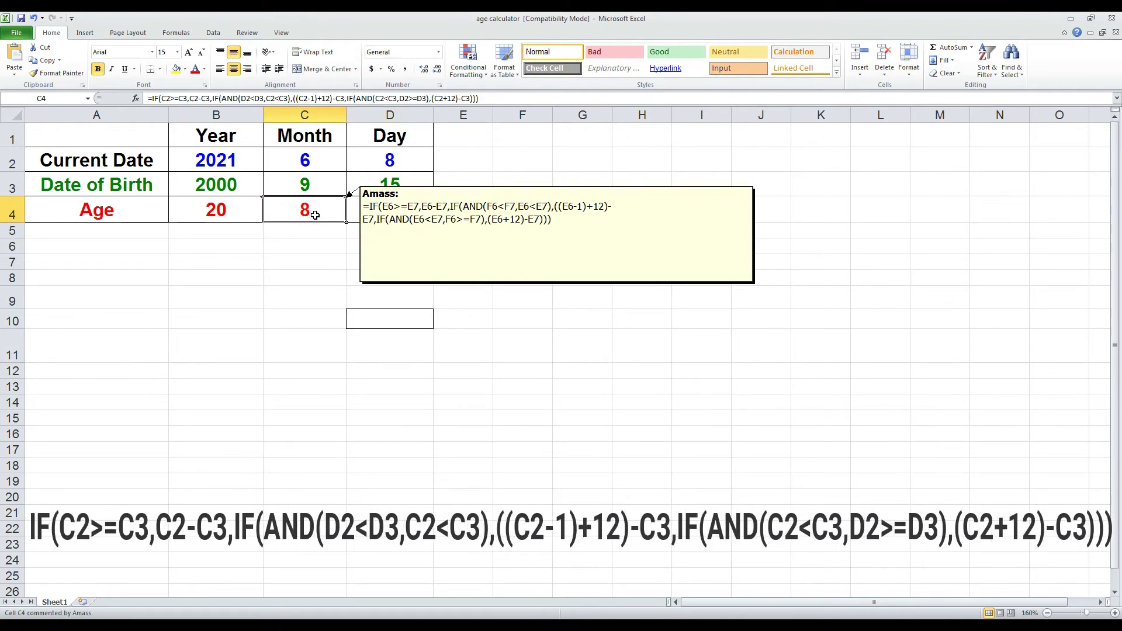
{"action": "left_click", "coordinate": [316, 260]}
{"action": "left_click", "coordinate": [310, 160]}
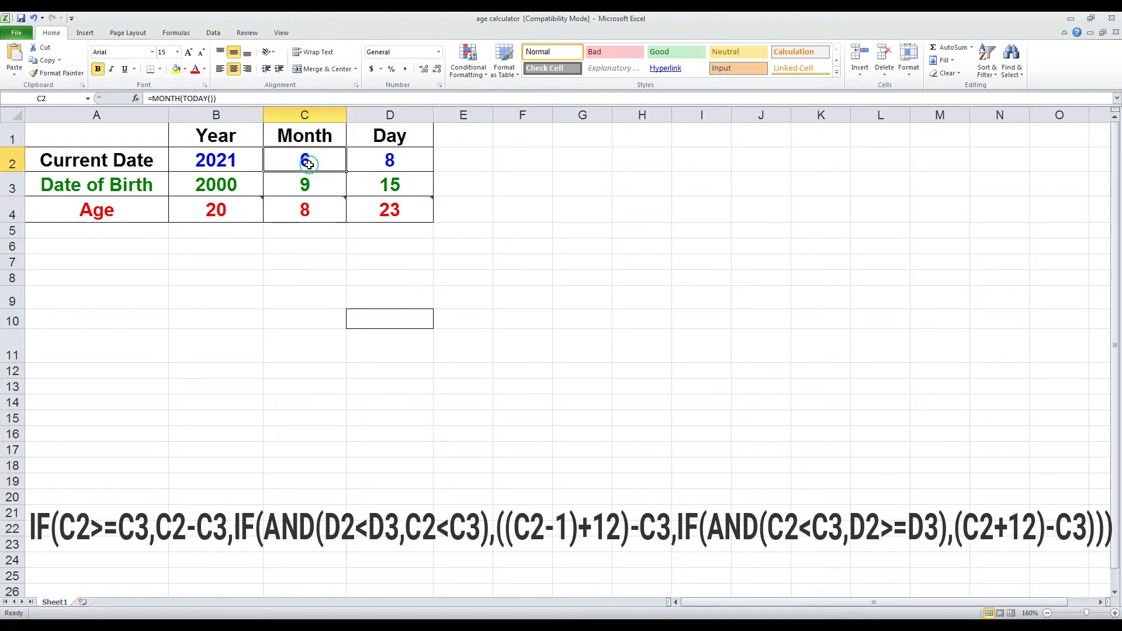
{"action": "left_click", "coordinate": [317, 187]}
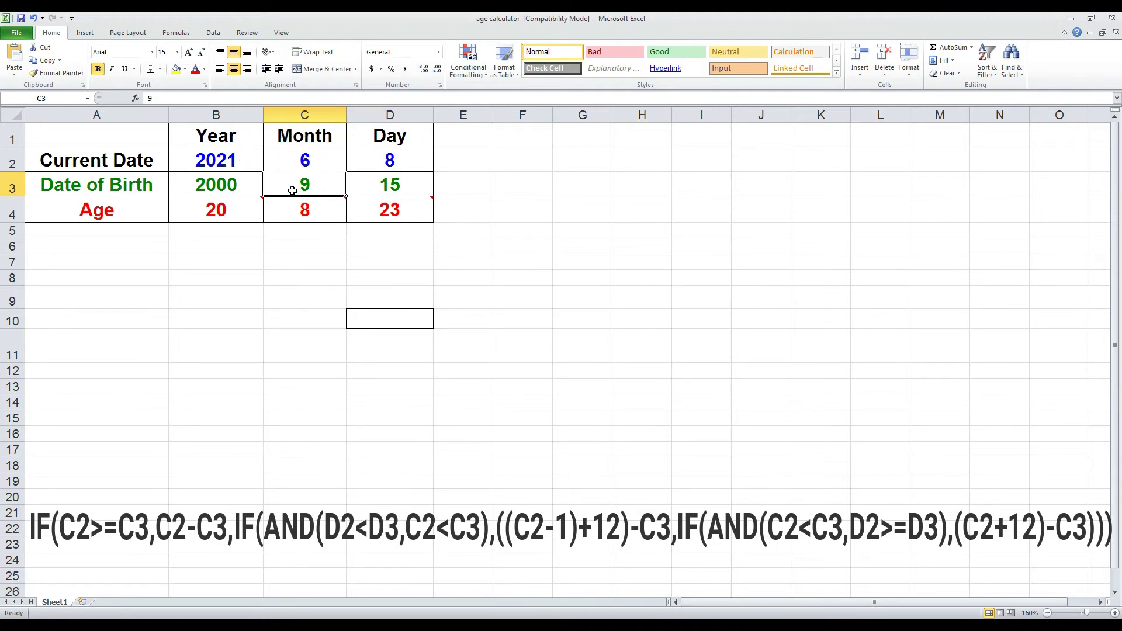
{"action": "left_click", "coordinate": [218, 209]}
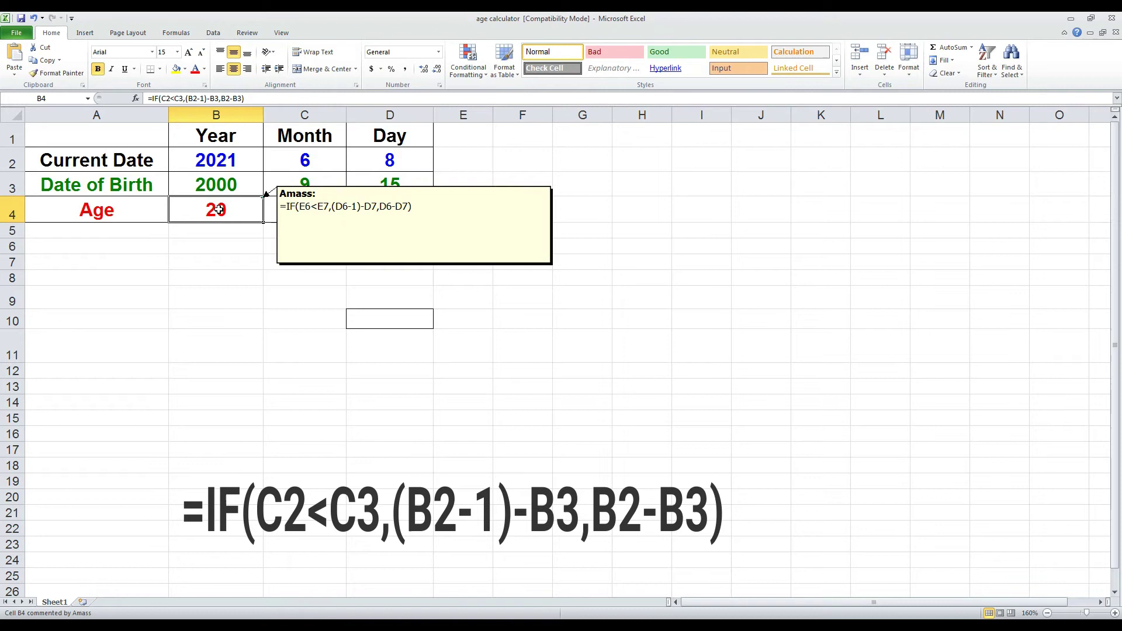
{"action": "left_click", "coordinate": [402, 186]}
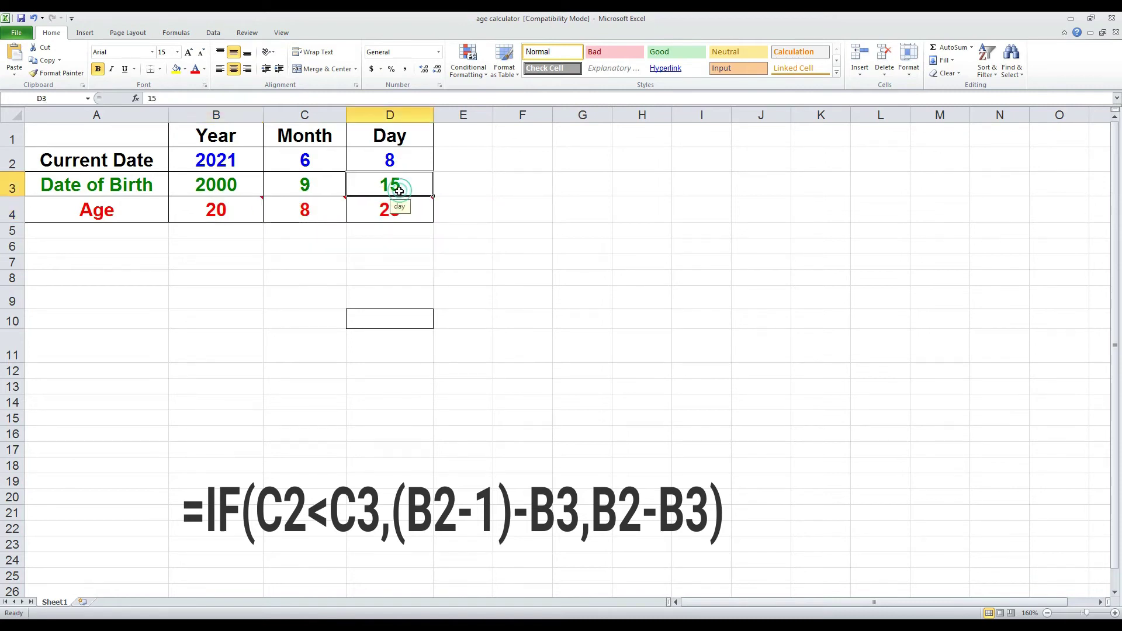
{"action": "left_click", "coordinate": [329, 188]}
{"action": "left_click", "coordinate": [238, 187]}
{"action": "left_click_drag", "start_coordinate": [407, 212], "coordinate": [215, 212]}
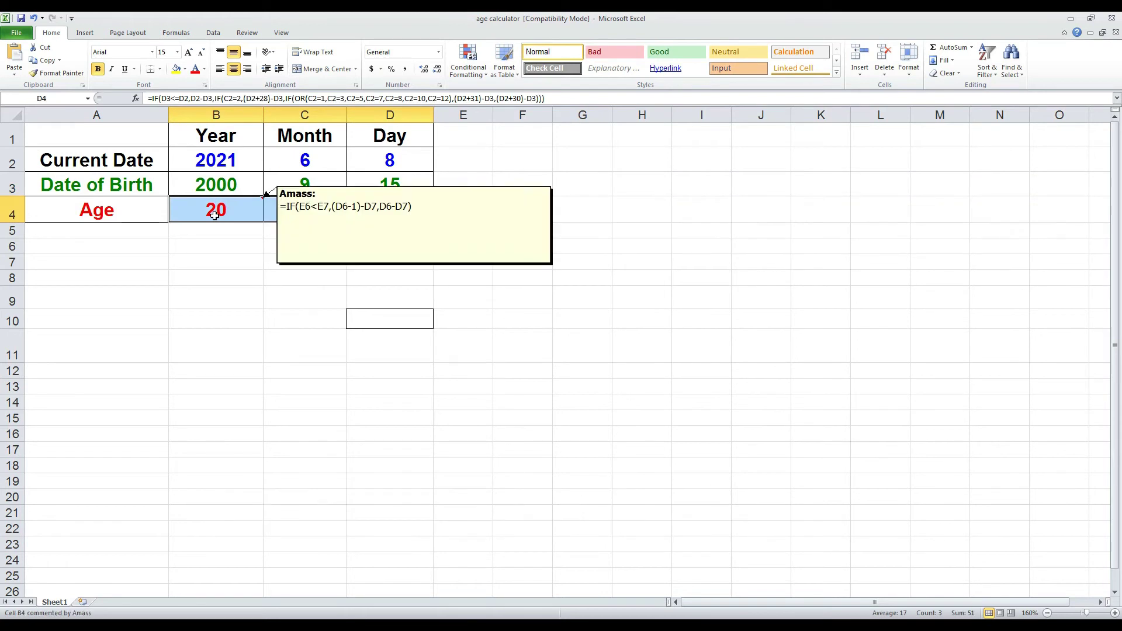
{"action": "left_click_drag", "start_coordinate": [213, 161], "coordinate": [384, 159]}
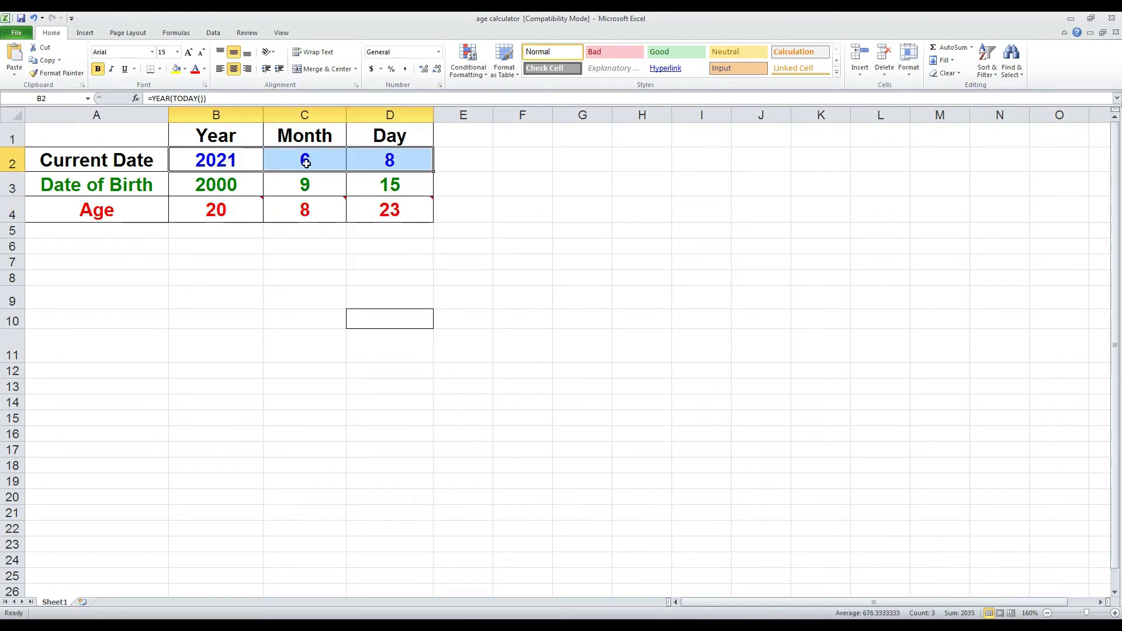
{"action": "left_click", "coordinate": [282, 301]}
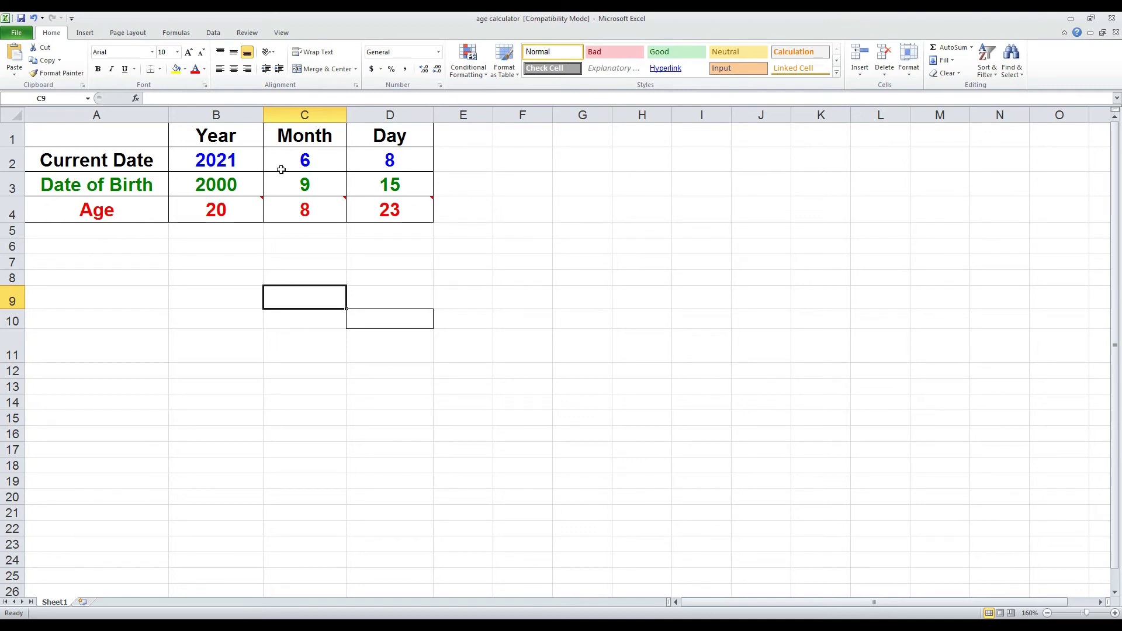
Deselect the Day-Month-Year age table on Sheet1
{"action": "left_click", "coordinate": [498, 246]}
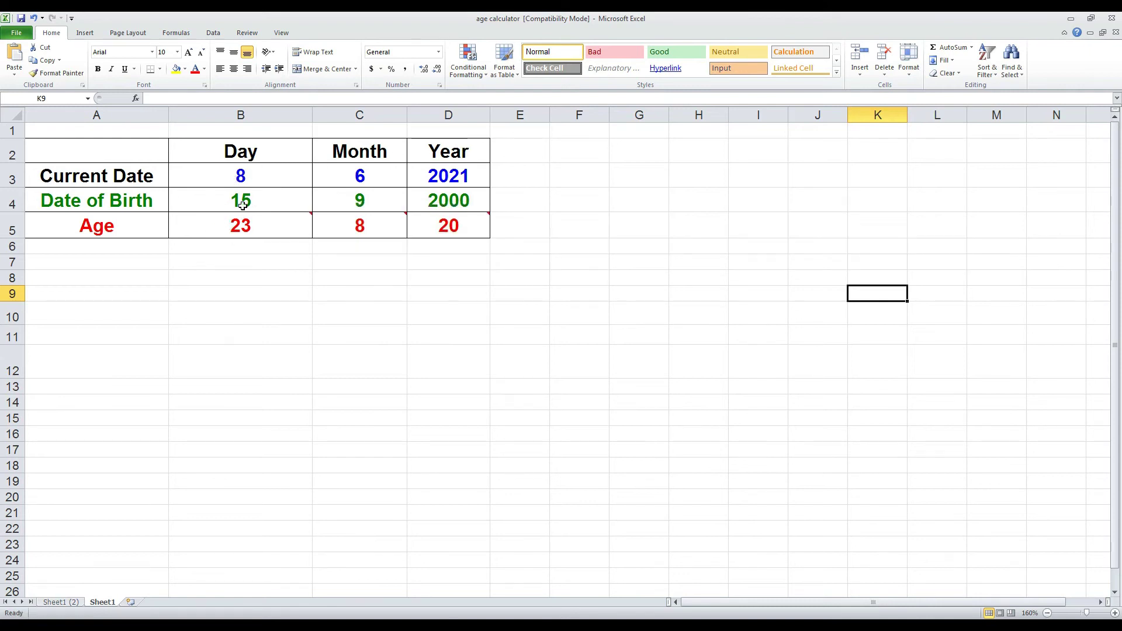
Review the current date formulas and birth date values in B3:D4 on Sheet1
{"action": "left_click", "coordinate": [236, 177]}
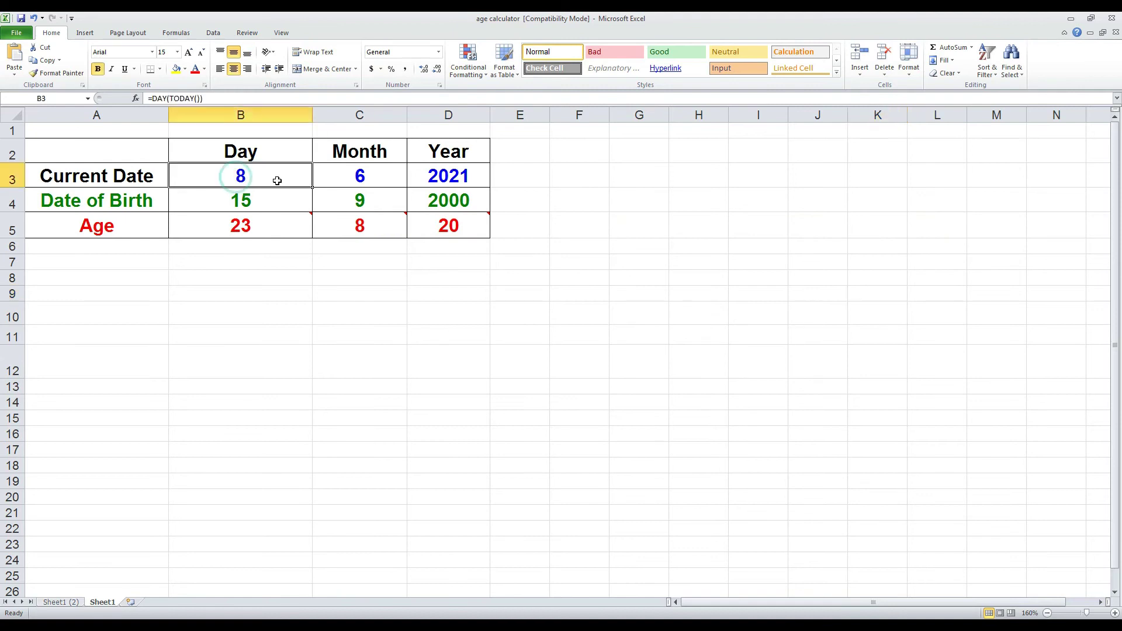
{"action": "left_click", "coordinate": [349, 177]}
{"action": "left_click", "coordinate": [450, 176]}
{"action": "left_click", "coordinate": [236, 207]}
{"action": "left_click", "coordinate": [326, 205]}
{"action": "left_click", "coordinate": [476, 202]}
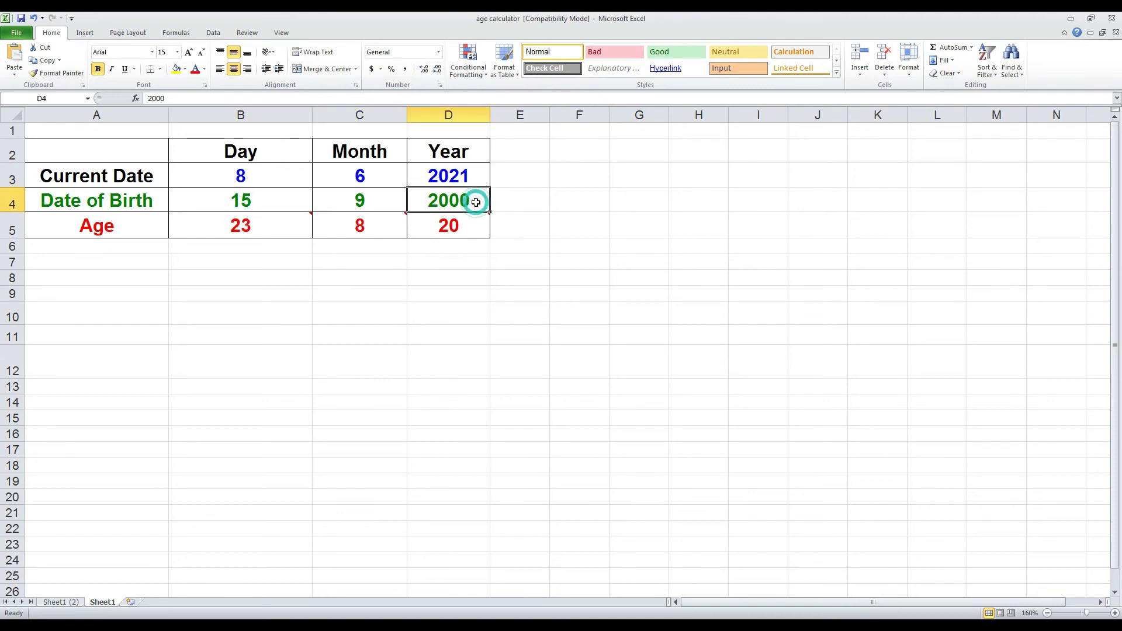
Inspect the days, months and years of age in B5:D5, then go to Sheet1 (2)
{"action": "left_click", "coordinate": [234, 227]}
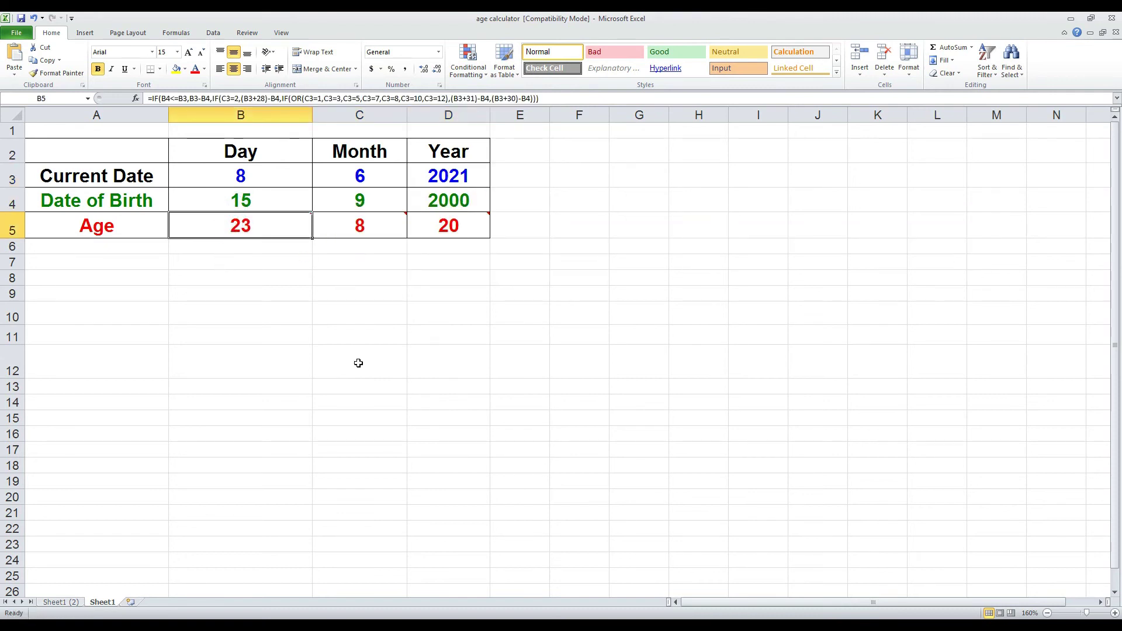
{"action": "left_click", "coordinate": [359, 362]}
{"action": "left_click", "coordinate": [468, 223]}
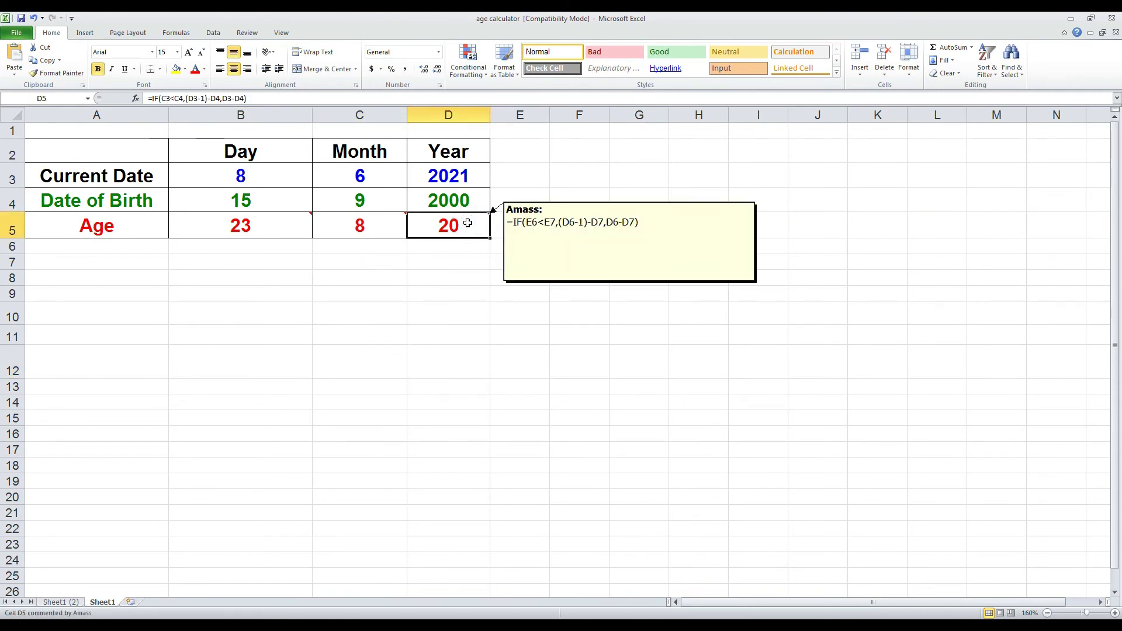
{"action": "left_click", "coordinate": [362, 224]}
{"action": "left_click", "coordinate": [271, 225]}
{"action": "left_click", "coordinate": [360, 353]}
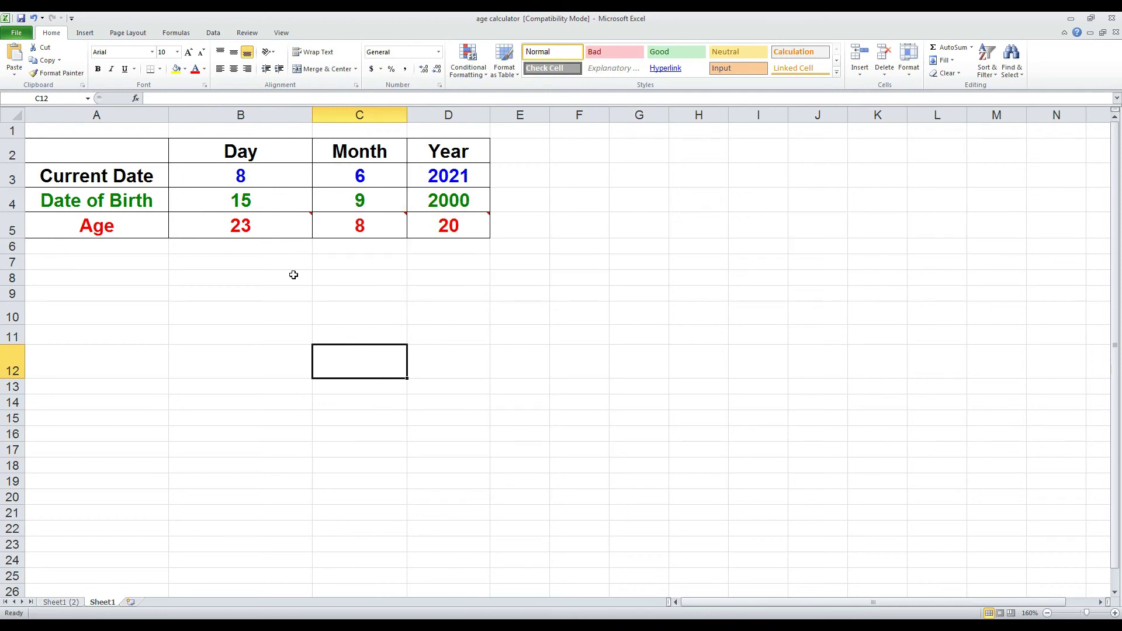
{"action": "left_click", "coordinate": [61, 603]}
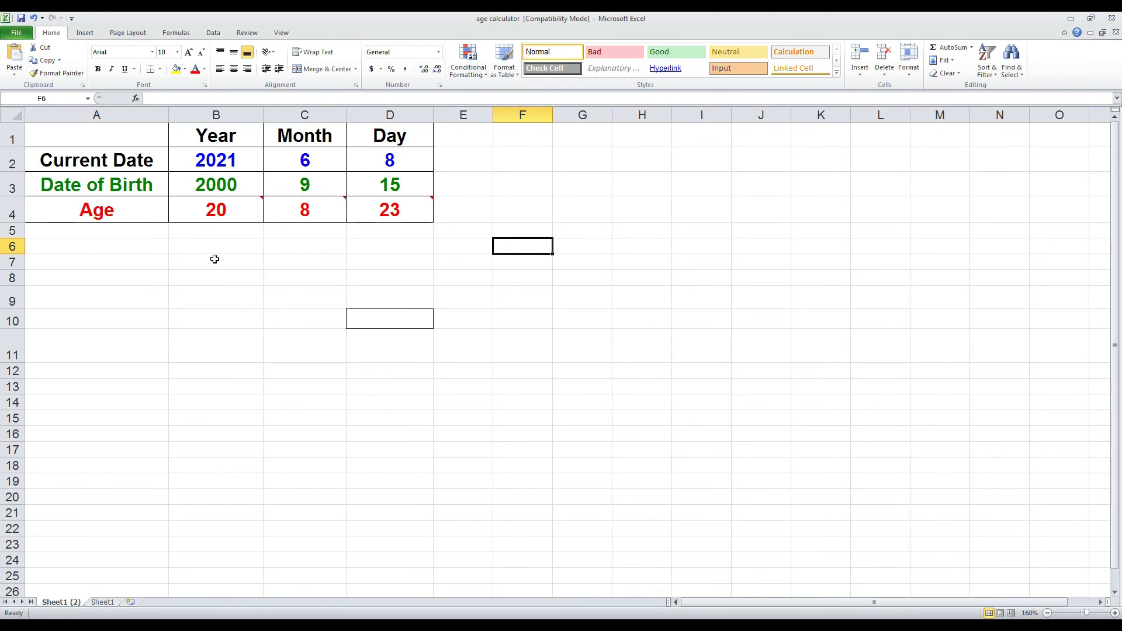
Check Sheet1's years and months of age in D5 and C5, comparing with Sheet1 (2)
{"action": "left_click", "coordinate": [104, 603]}
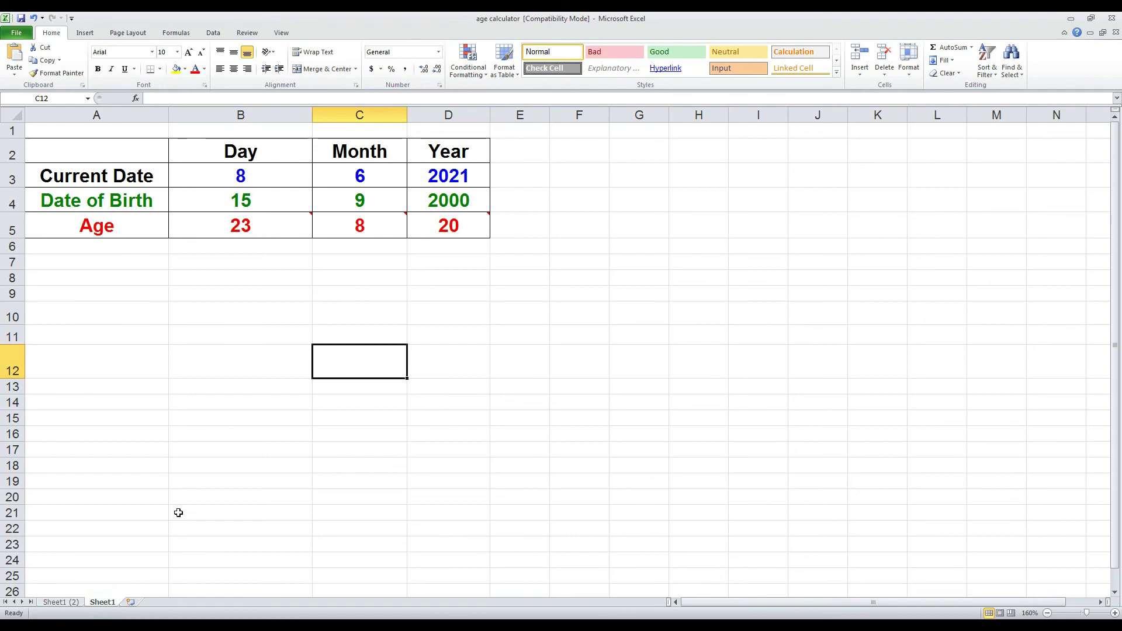
{"action": "left_click", "coordinate": [444, 225]}
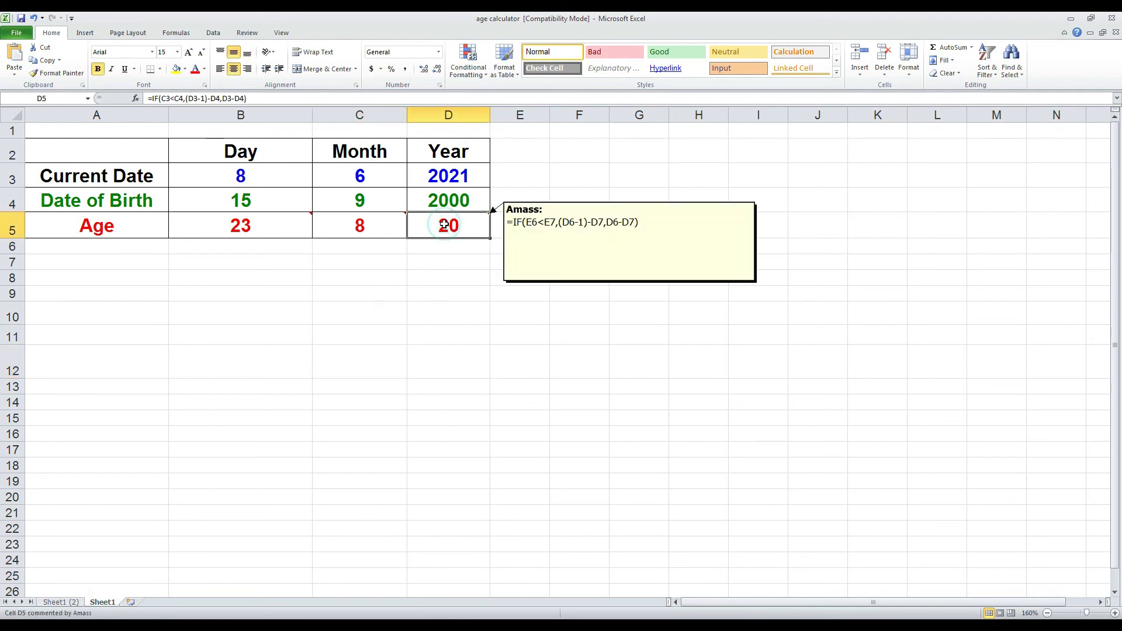
{"action": "left_click", "coordinate": [338, 233]}
{"action": "left_click", "coordinate": [236, 301]}
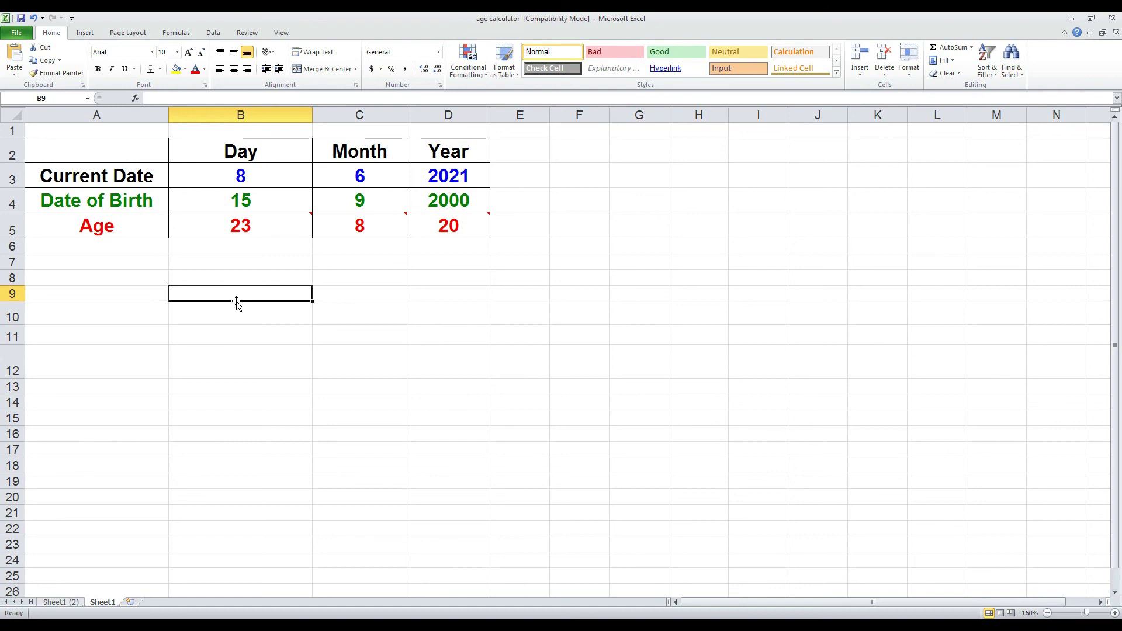
{"action": "left_click", "coordinate": [65, 606]}
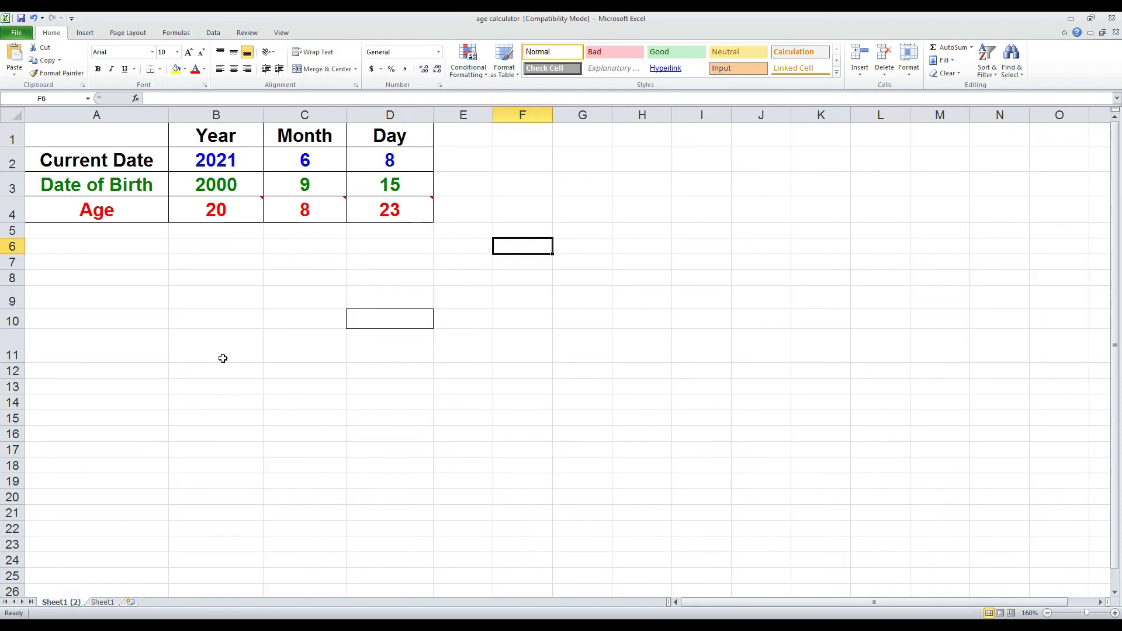
{"action": "left_click", "coordinate": [231, 325]}
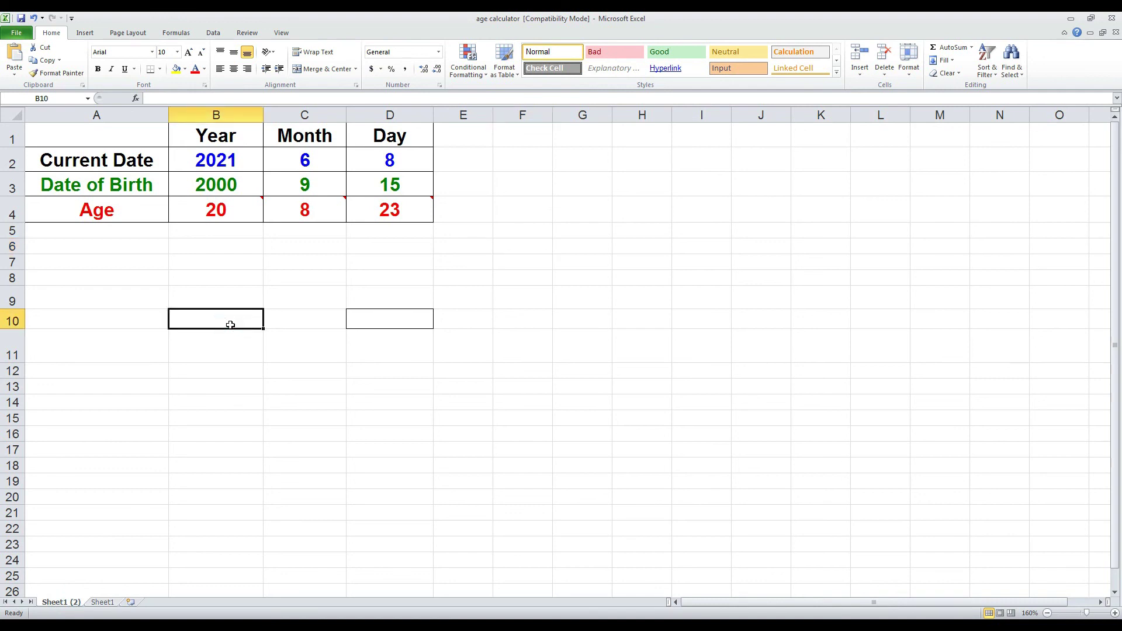
{"action": "left_click", "coordinate": [91, 608]}
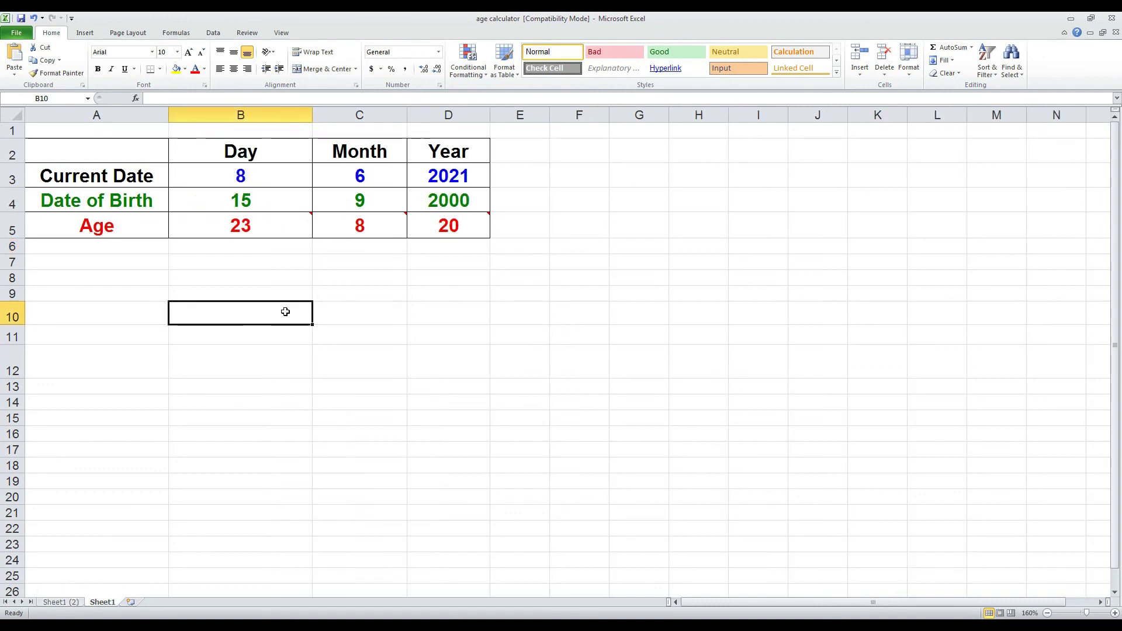